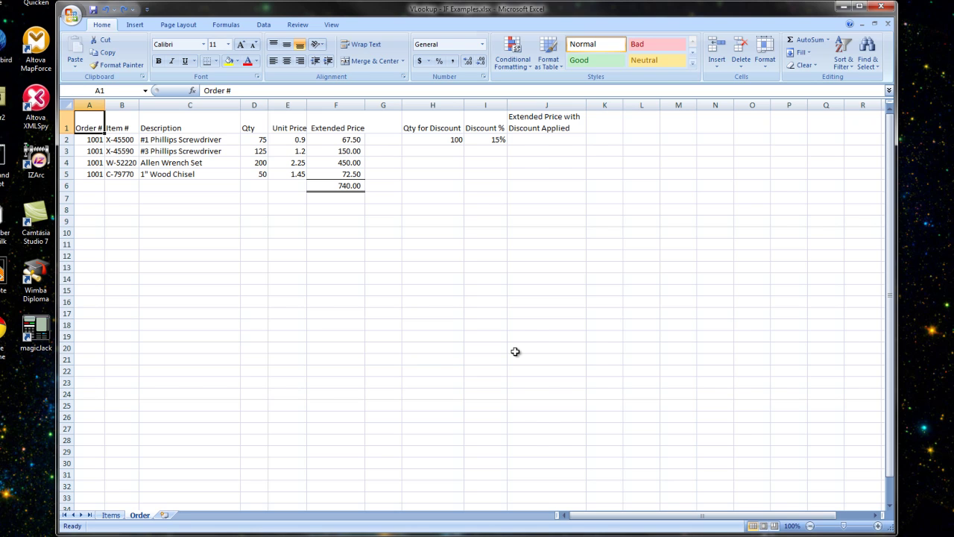
Review the extended price formulas, the SUM total, the 100-unit threshold and the 15% rate.
{"action": "key", "text": "Right"}
{"action": "key", "text": "Right"}
{"action": "key", "text": "Right"}
{"action": "key", "text": "Right"}
{"action": "key", "text": "Right"}
{"action": "key", "text": "Down"}
{"action": "key", "text": "Down"}
{"action": "key", "text": "Down"}
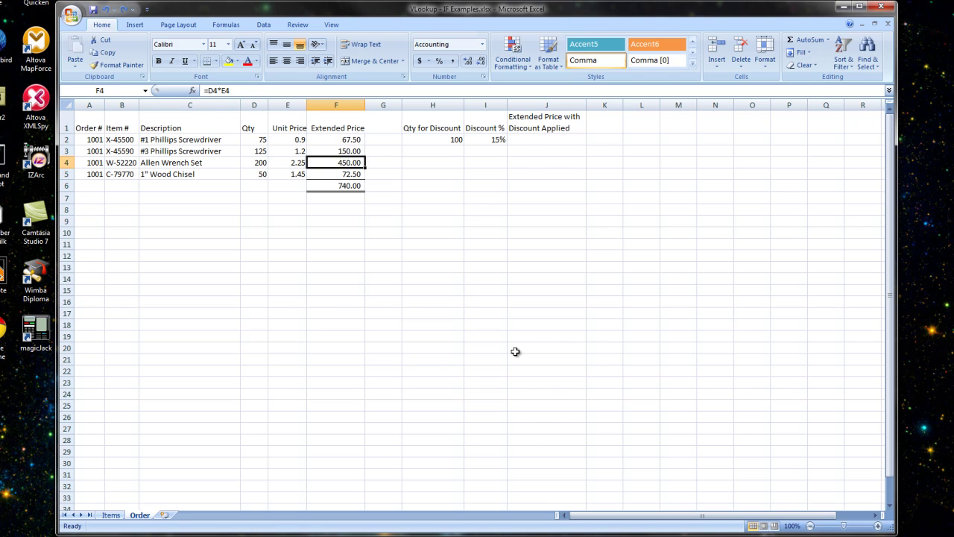
{"action": "key", "text": "Down"}
{"action": "key", "text": "Down"}
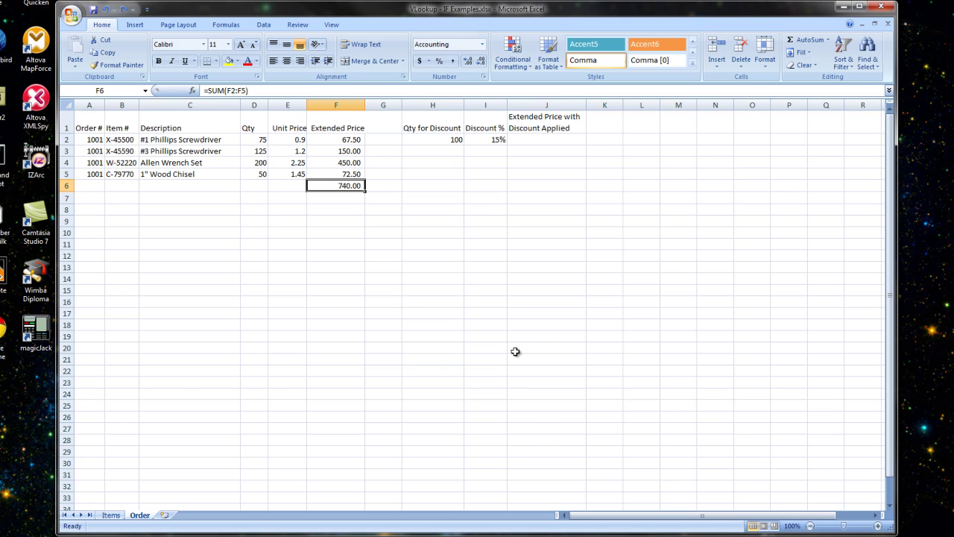
{"action": "key", "text": "Right"}
{"action": "key", "text": "Right"}
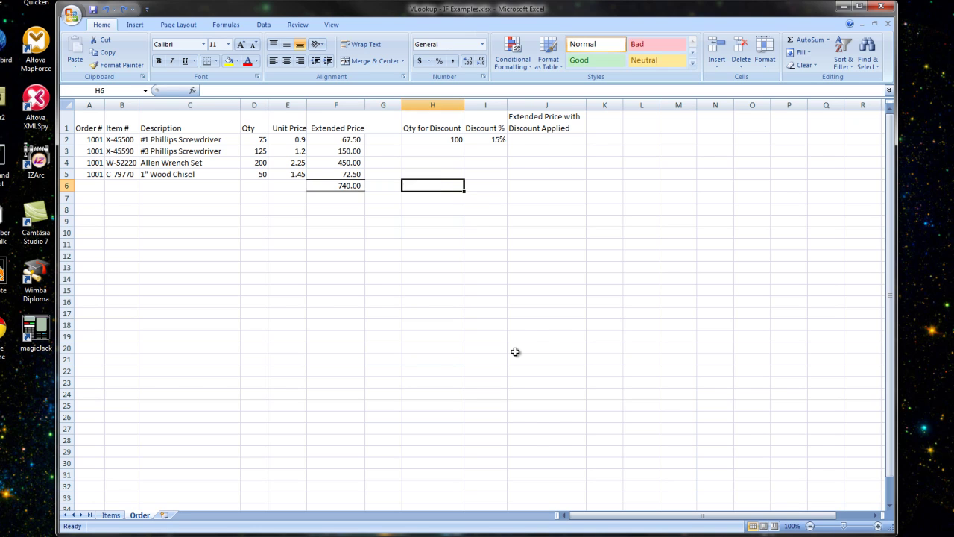
{"action": "key", "text": "Right"}
{"action": "key", "text": "Left"}
{"action": "key", "text": "Up"}
{"action": "key", "text": "Up"}
{"action": "key", "text": "Up"}
{"action": "key", "text": "Up"}
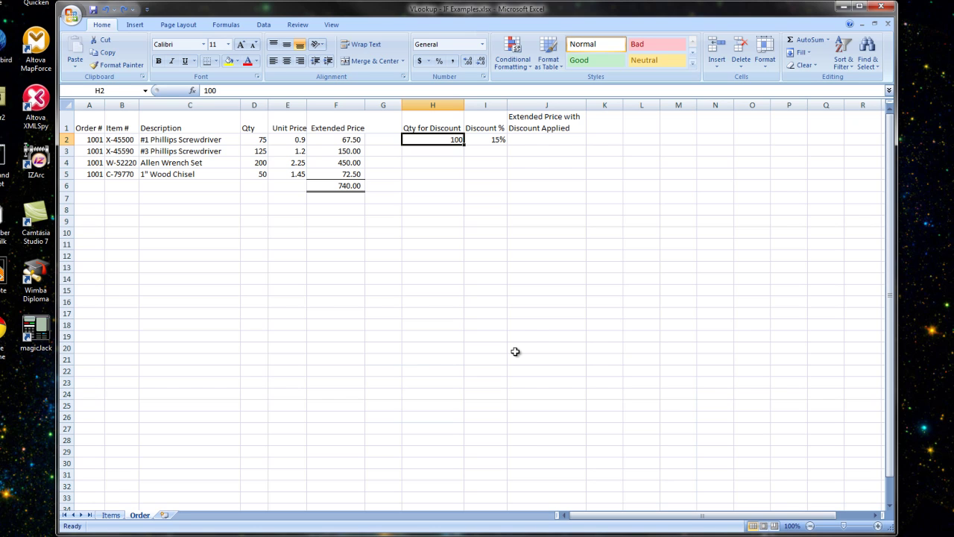
{"action": "key", "text": "Right"}
{"action": "key", "text": "Left"}
In cell J2, start the formula with =IF( from the AutoComplete list.
{"action": "key", "text": "Right"}
{"action": "key", "text": "Right"}
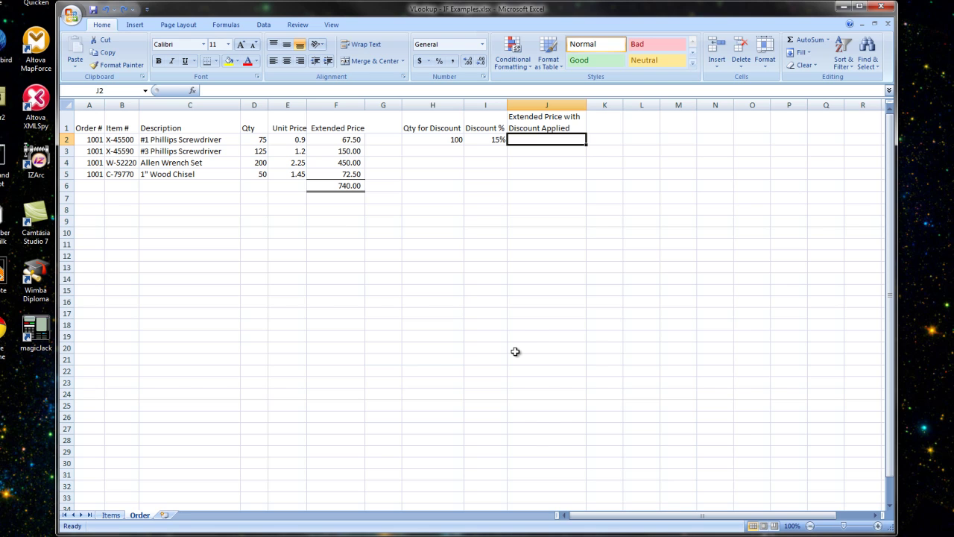
{"action": "left_click", "coordinate": [336, 104]}
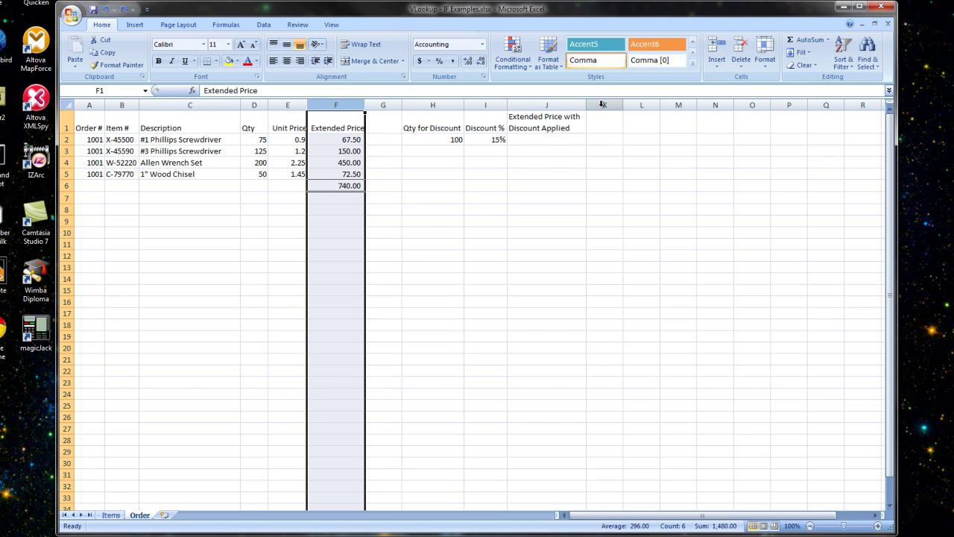
{"action": "left_click", "coordinate": [558, 115]}
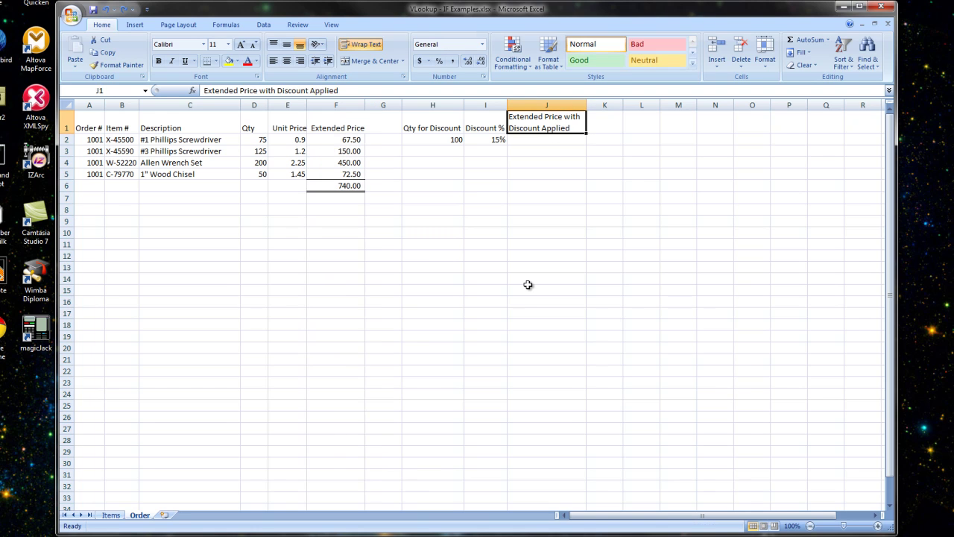
{"action": "key", "text": "Down"}
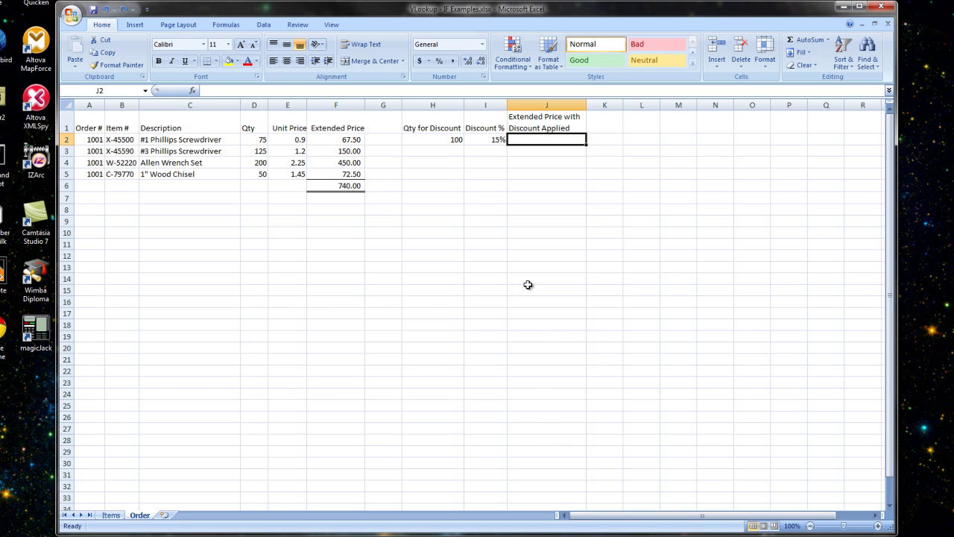
{"action": "type", "text": "="}
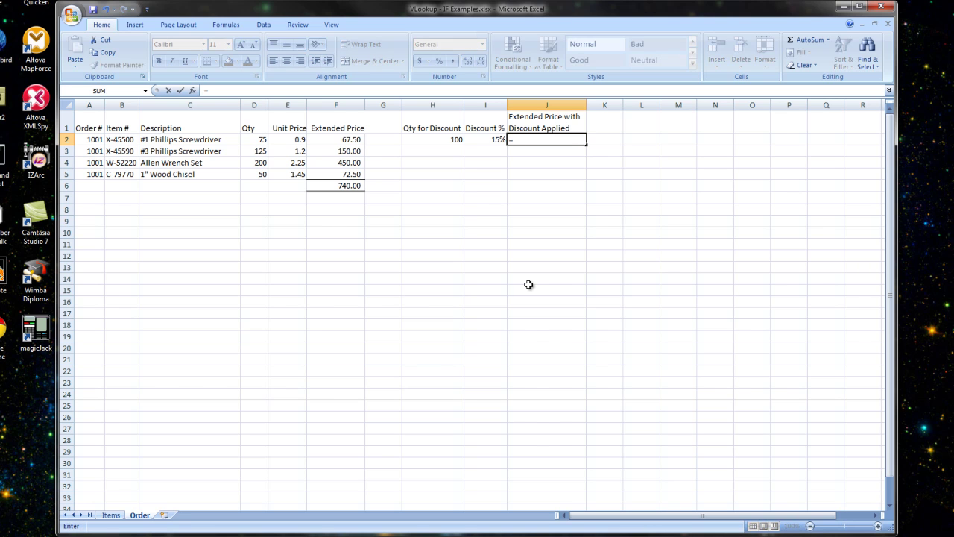
{"action": "type", "text": "i"}
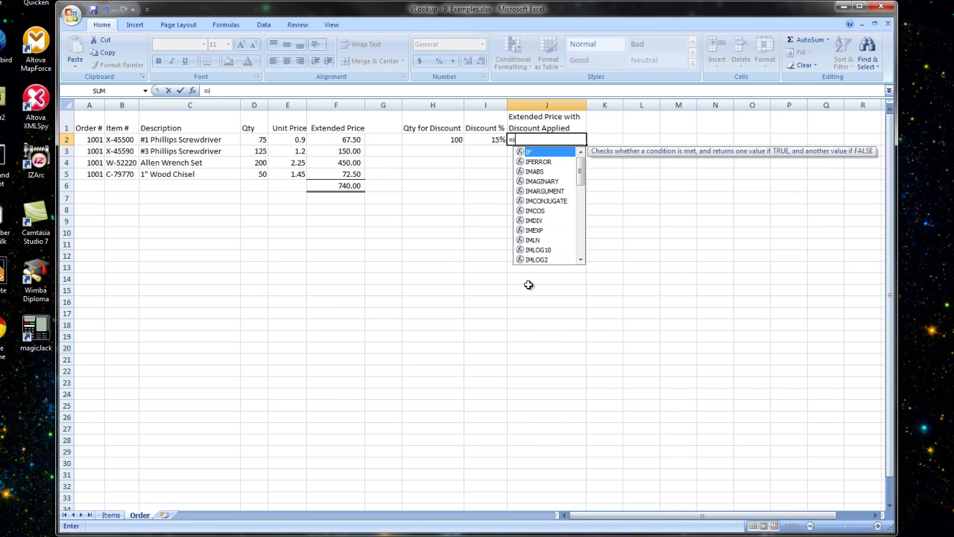
{"action": "double_click", "coordinate": [535, 152]}
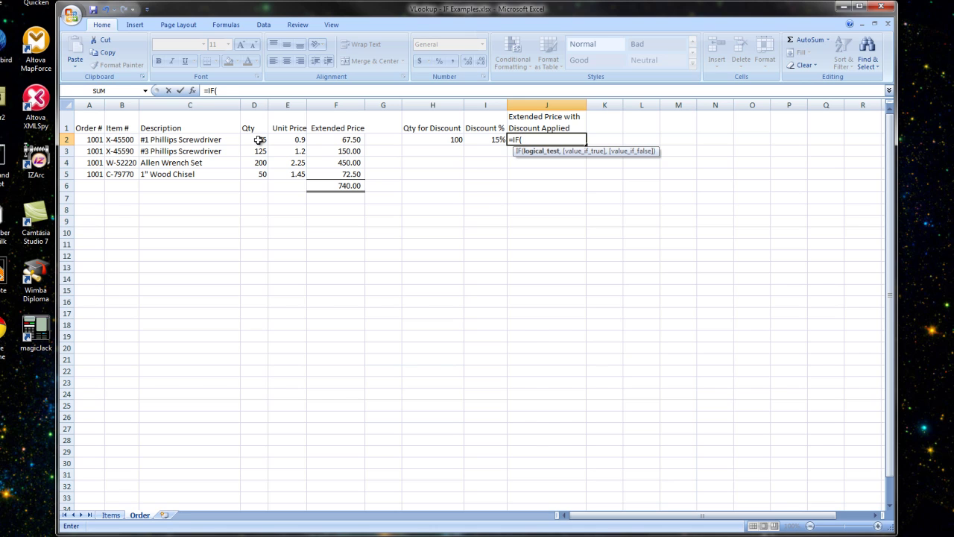
Enter the IF arguments so J2 reads =IF(D2<H2,F2,F2*(1-I2)).
{"action": "left_click", "coordinate": [258, 139]}
{"action": "type", "text": "<"}
{"action": "left_click", "coordinate": [442, 139]}
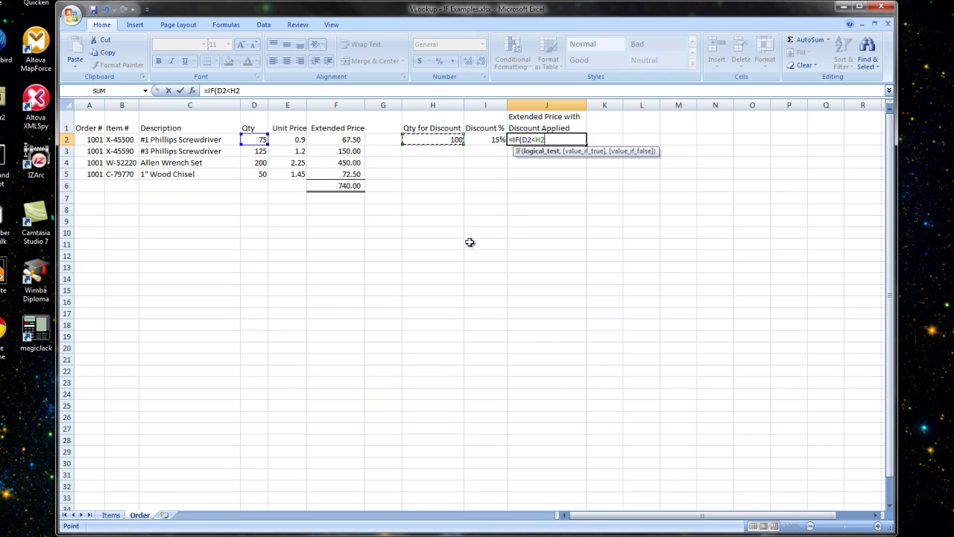
{"action": "type", "text": ","}
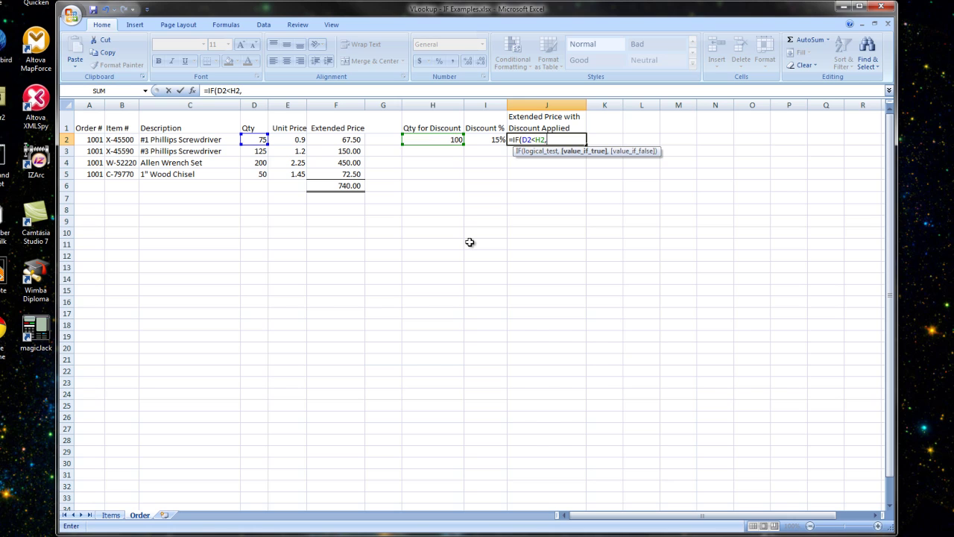
{"action": "left_click", "coordinate": [347, 140]}
{"action": "type", "text": ","}
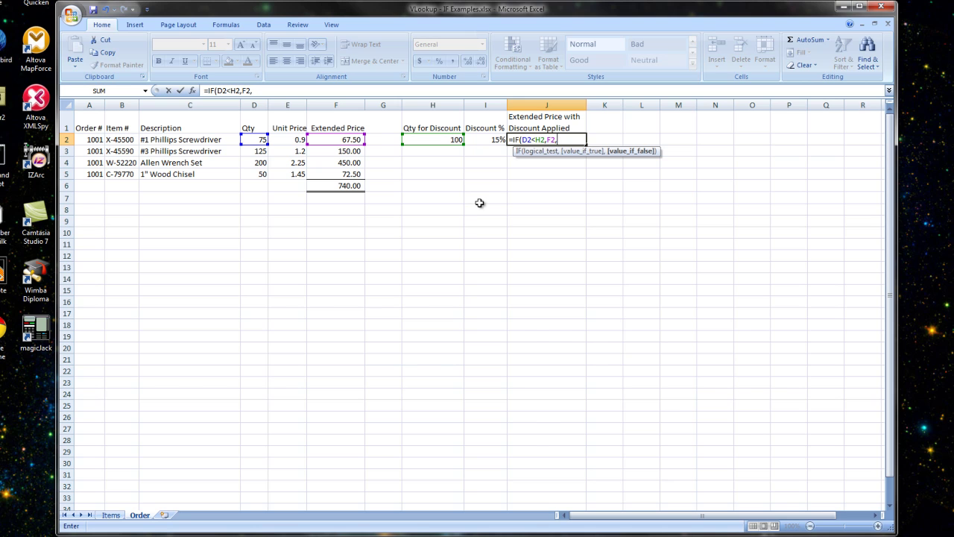
{"action": "left_click", "coordinate": [342, 139]}
{"action": "key", "text": "F2"}
{"action": "type", "text": "*(1-I2"}
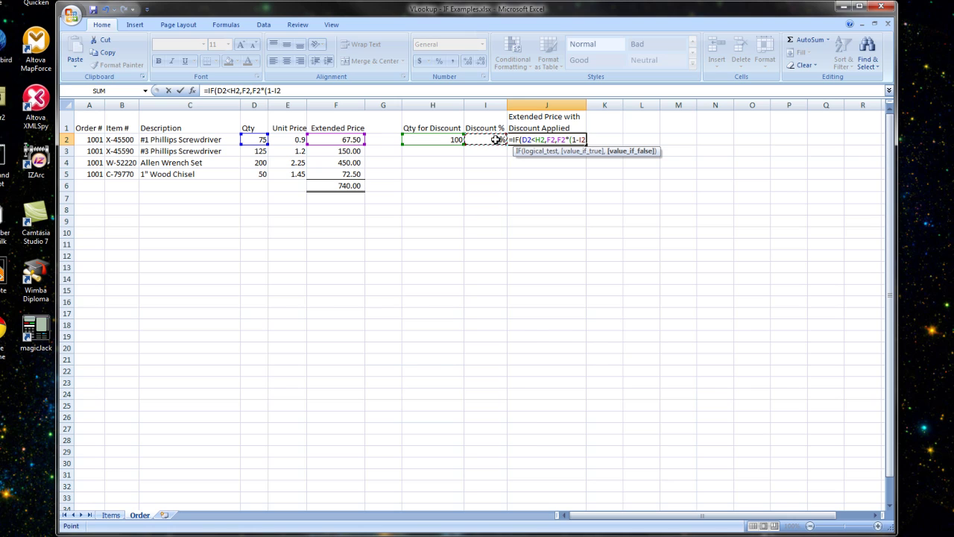
{"action": "type", "text": ")"}
{"action": "type", "text": ")"}
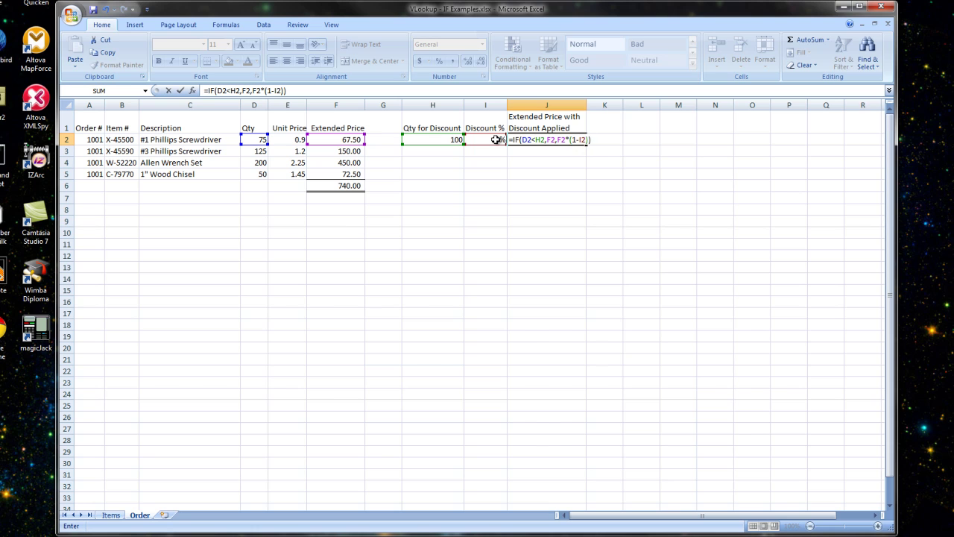
Commit the J2 formula, showing 67.5, and reopen it in the formula bar for editing.
{"action": "key", "text": "ctrl+Return"}
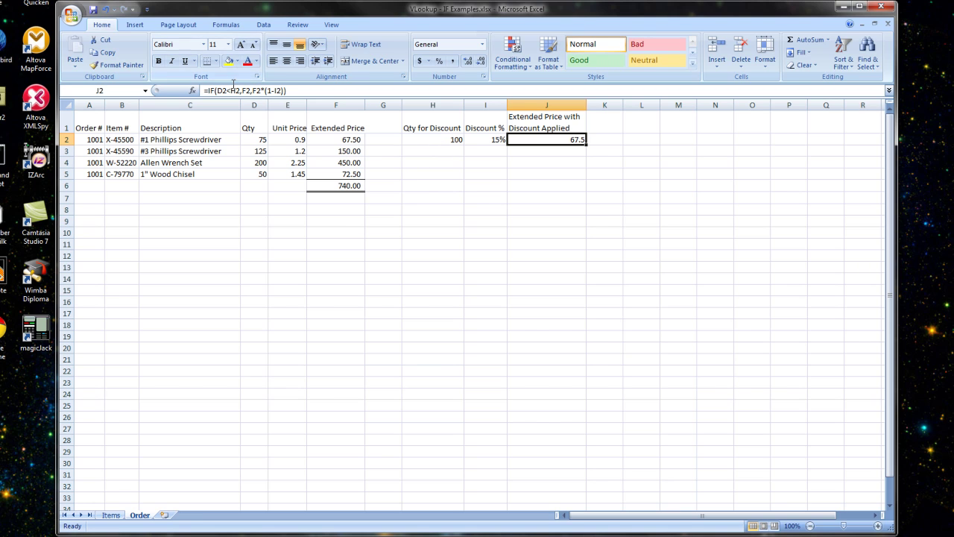
{"action": "left_click", "coordinate": [235, 91]}
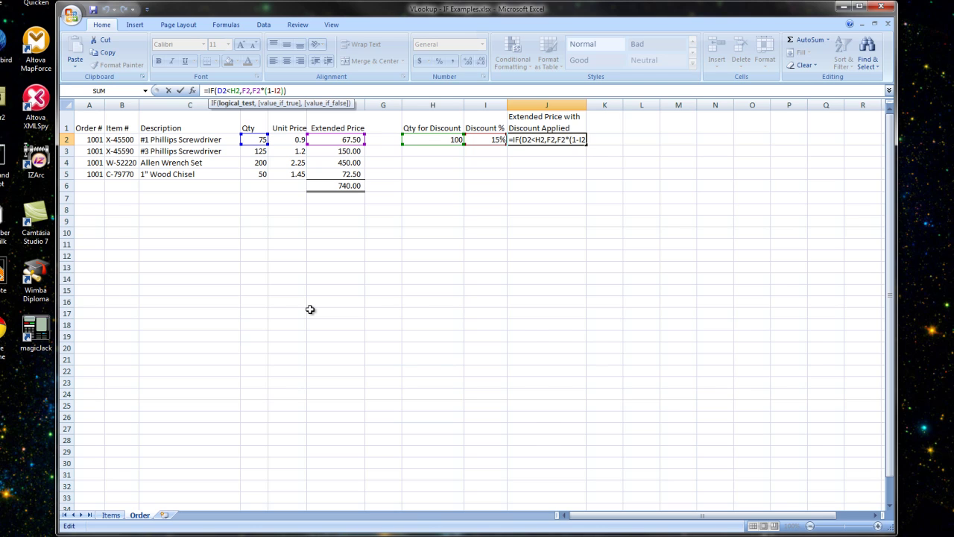
Lock H2 and I2 as absolute references, giving =IF(D2<$H$2,F2,F2*(1-$I$2)).
{"action": "key", "text": "F4"}
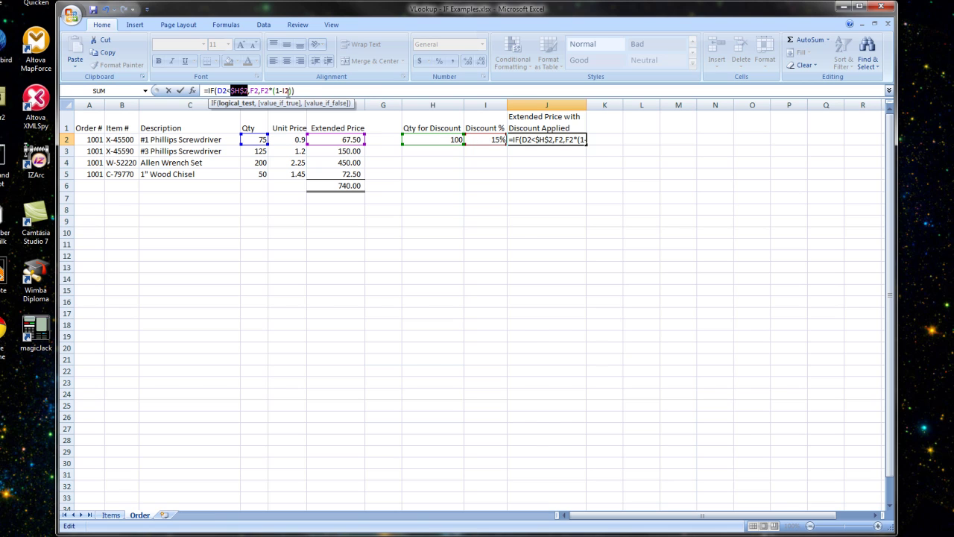
{"action": "left_click", "coordinate": [284, 90]}
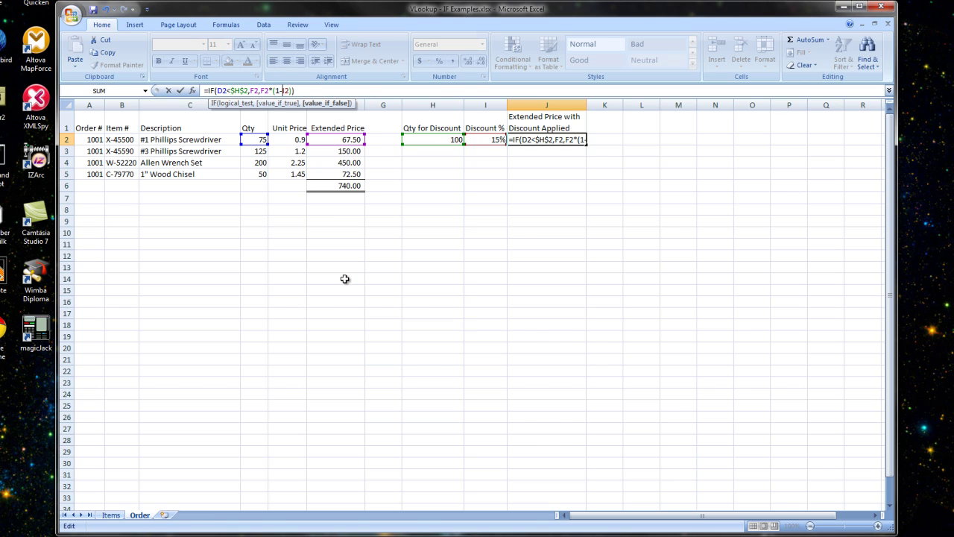
{"action": "key", "text": "Right"}
{"action": "key", "text": "Right"}
{"action": "key", "text": "F4"}
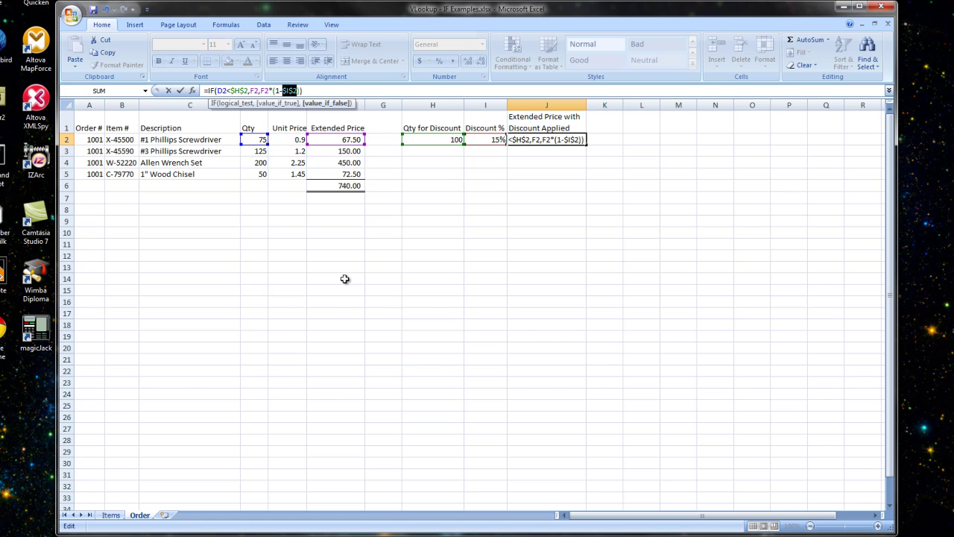
{"action": "key", "text": "ctrl+Return"}
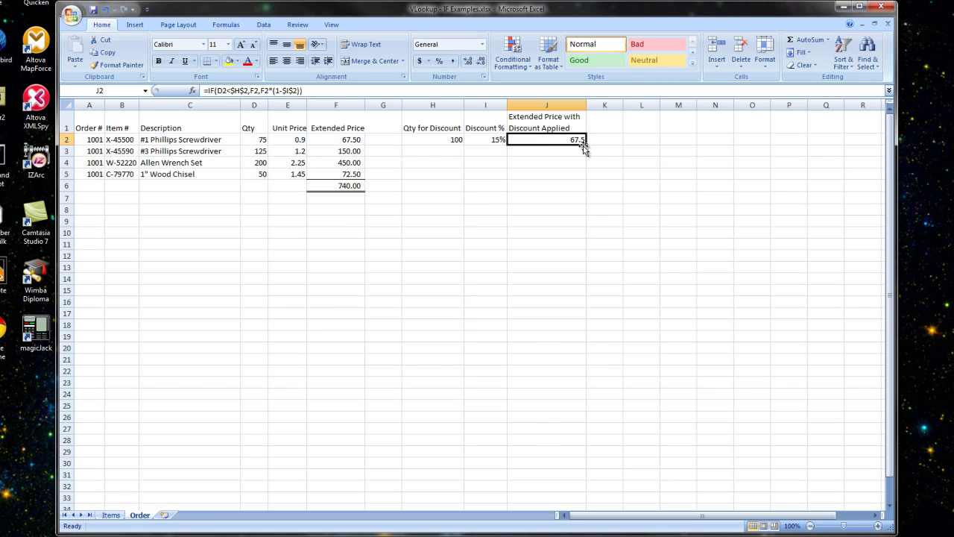
Fill J2's formula down to J5, yielding 127.5, 382.5 and 72.5.
{"action": "left_click_drag", "start_coordinate": [587, 145], "coordinate": [586, 156]}
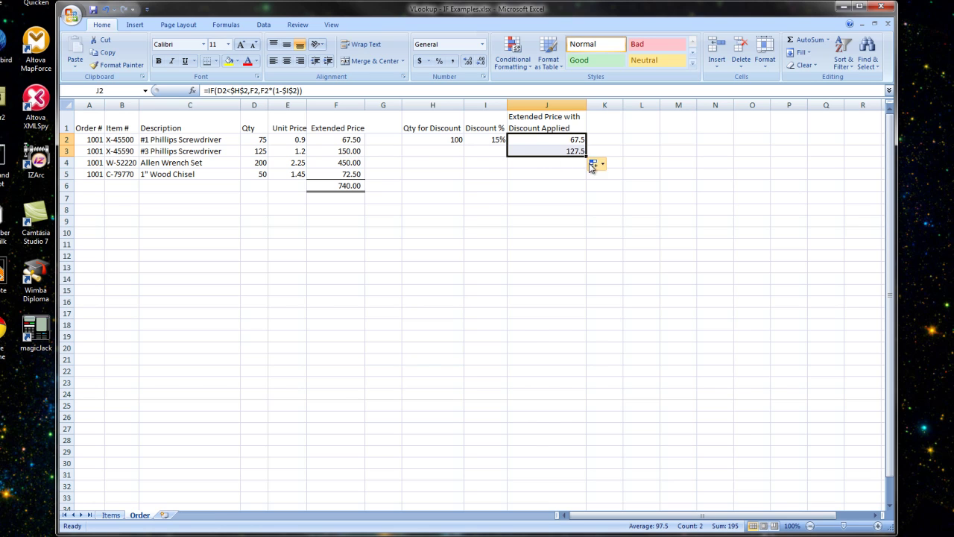
{"action": "left_click_drag", "start_coordinate": [587, 155], "coordinate": [589, 179]}
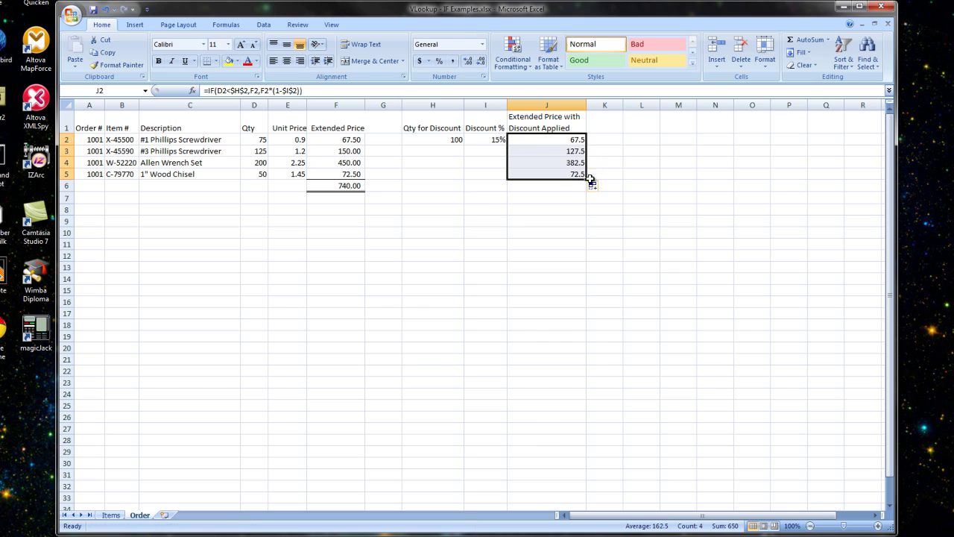
{"action": "left_click", "coordinate": [545, 174]}
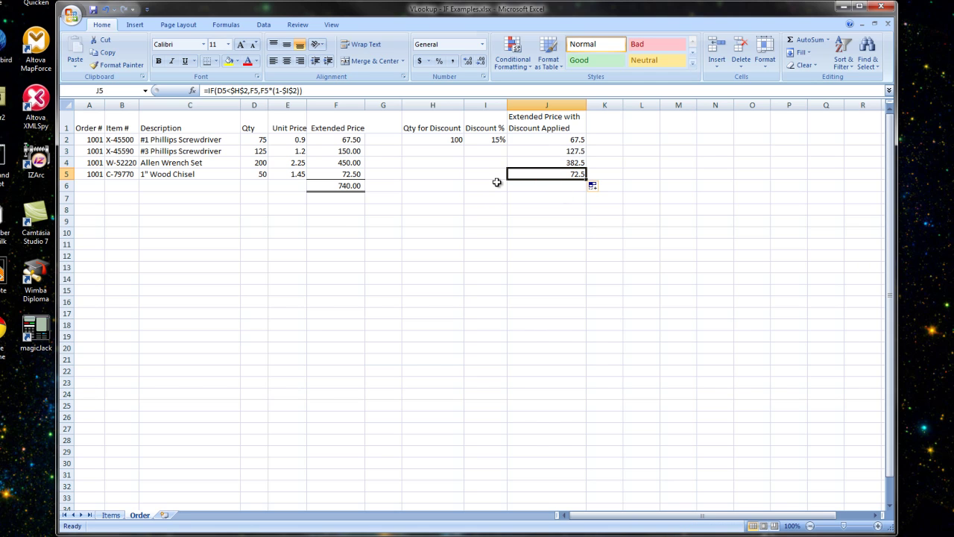
Apply Comma Style to column J so prices read 67.50, 127.50, 382.50 and 72.50.
{"action": "left_click", "coordinate": [533, 105]}
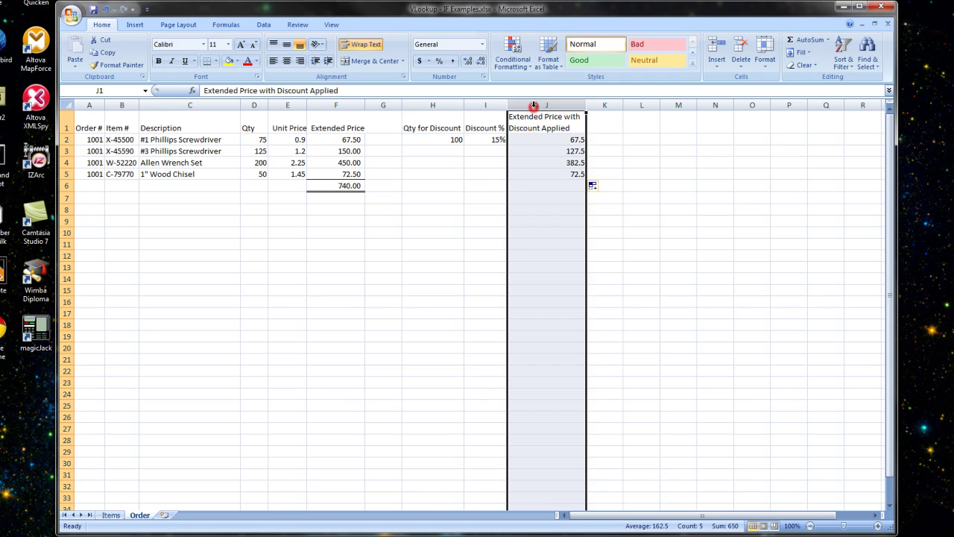
{"action": "left_click", "coordinate": [454, 64]}
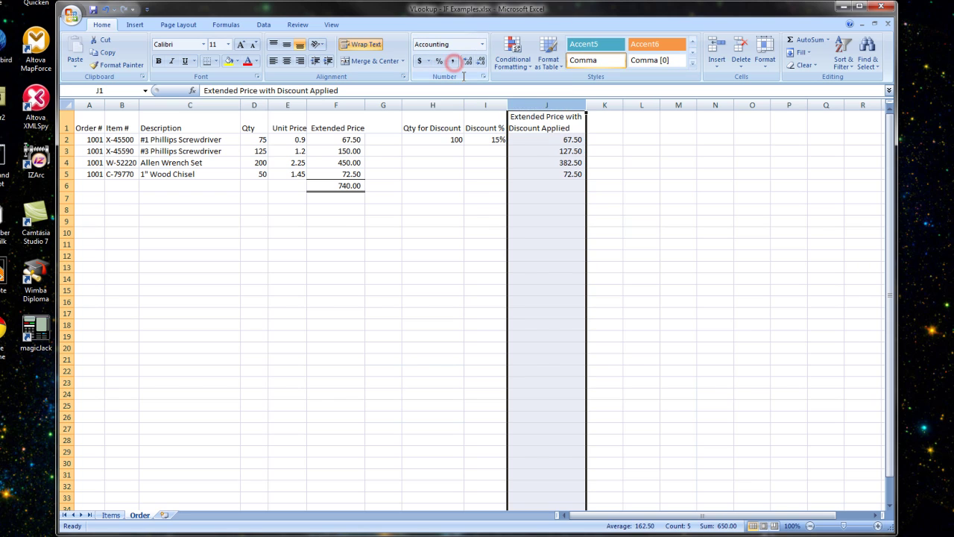
{"action": "left_click", "coordinate": [532, 151]}
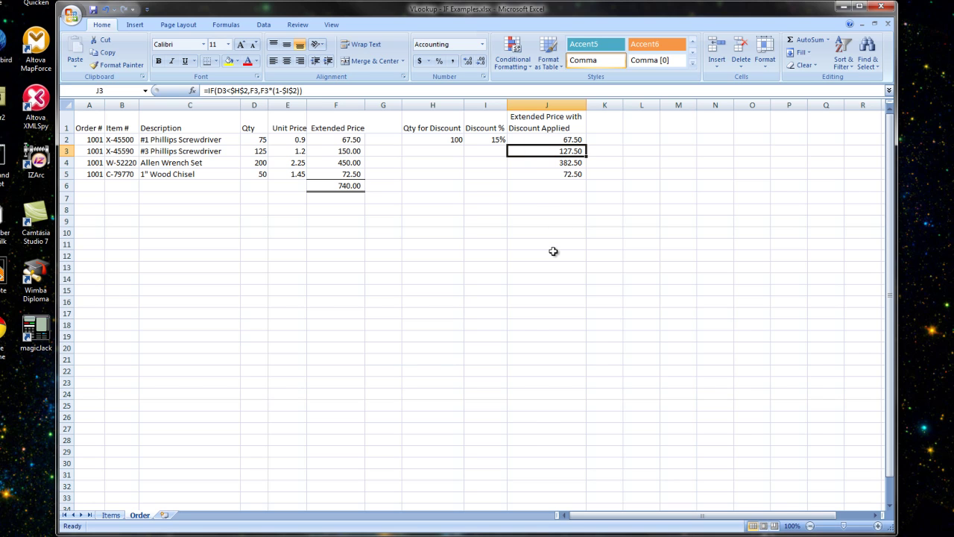